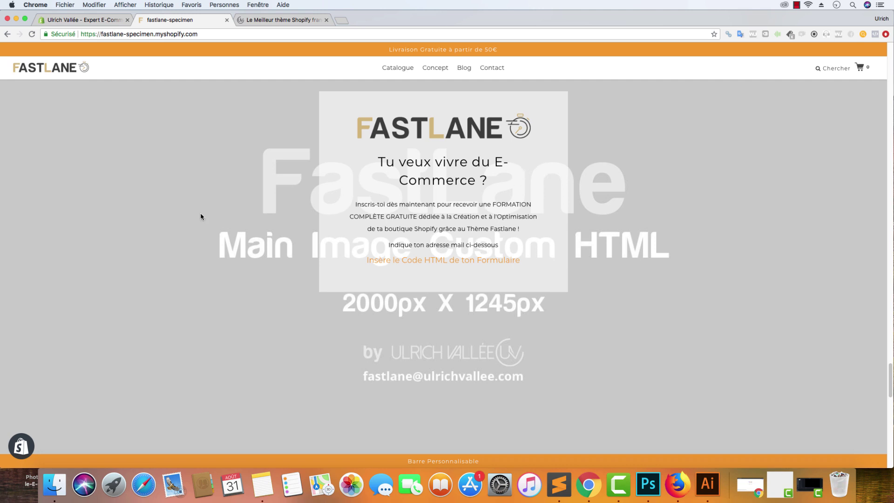
Create a new Fastlane Funnel page titled "Capture Mail" with the URL handle capture-mail
left_click(106, 24)
left_click(876, 84)
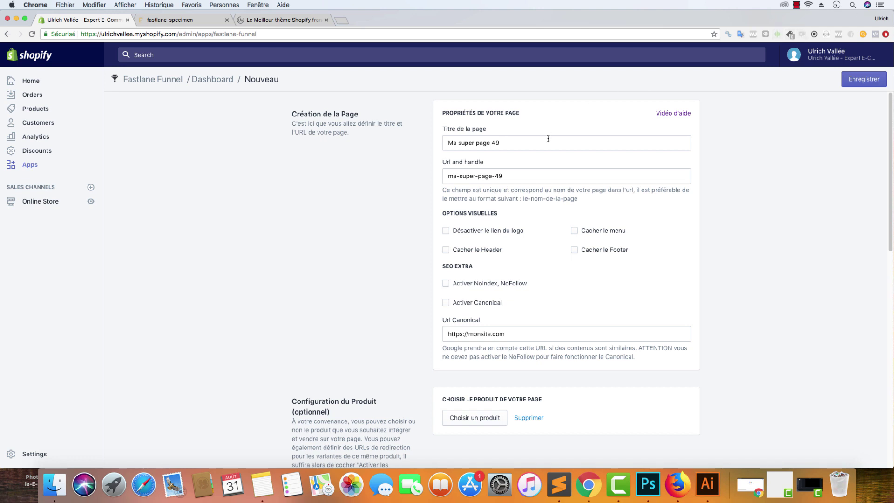
left_click_drag(546, 138, 343, 149)
type("Ca")
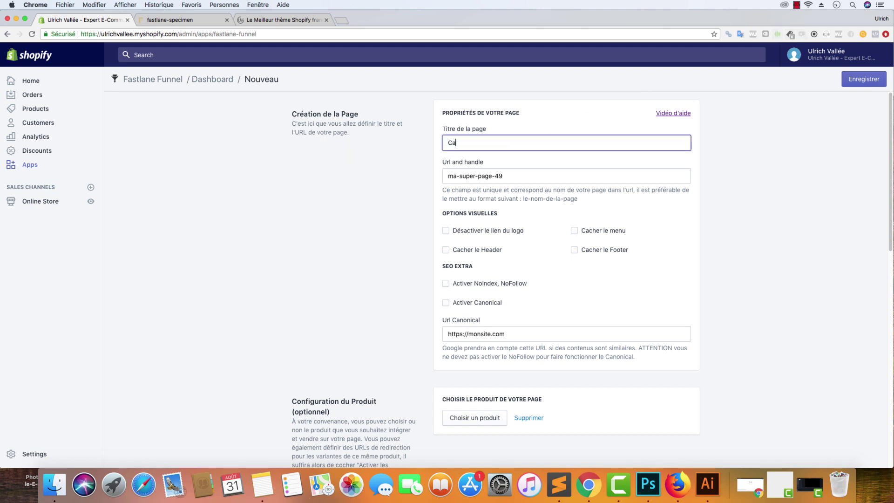
type("pture Mail")
key("Tab")
type("Capt")
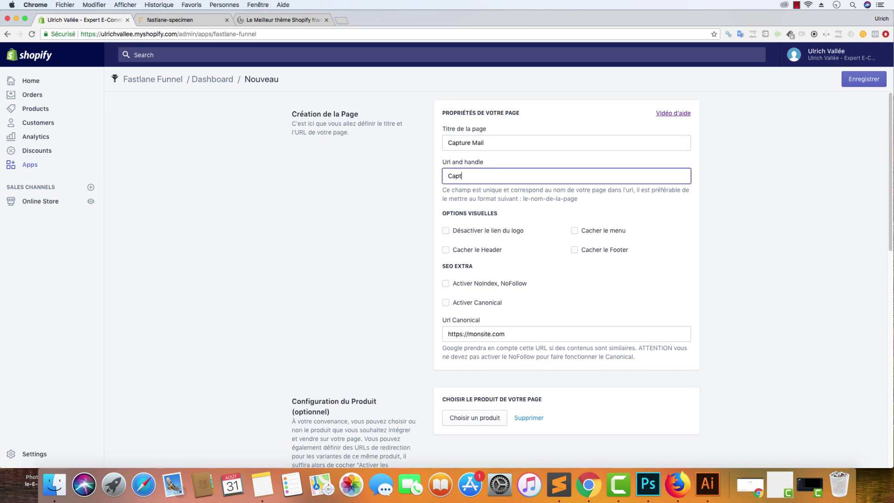
type("ure Mail")
In the page's visual options, hide the menu, disable the logo link and hide the footer
left_click_drag(509, 214, 442, 215)
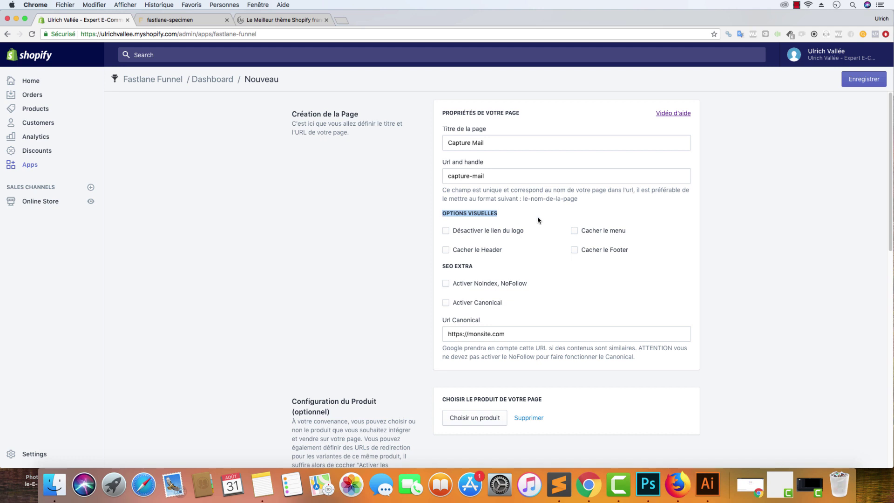
left_click(574, 231)
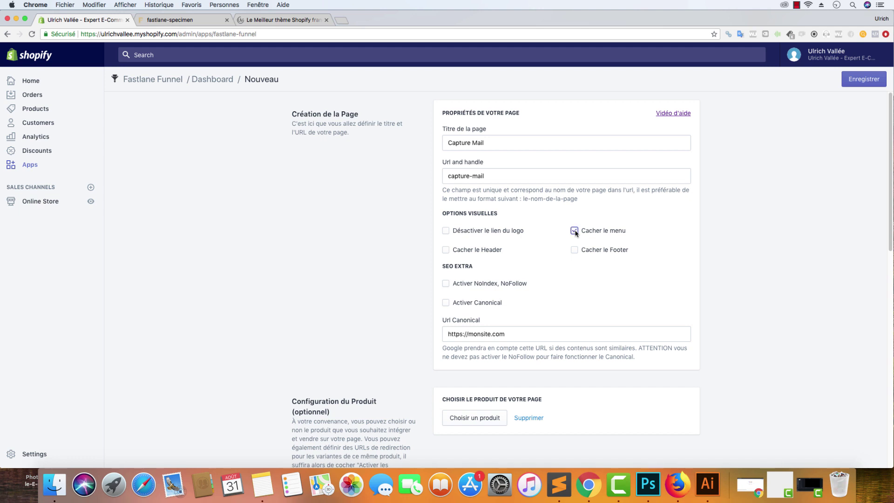
left_click(501, 232)
left_click(574, 249)
Add the Main Image Custom Html section to the page, save it, and open Capture Mail for customization
scroll(451, 364, "down", 4)
scroll(627, 357, "down", 2)
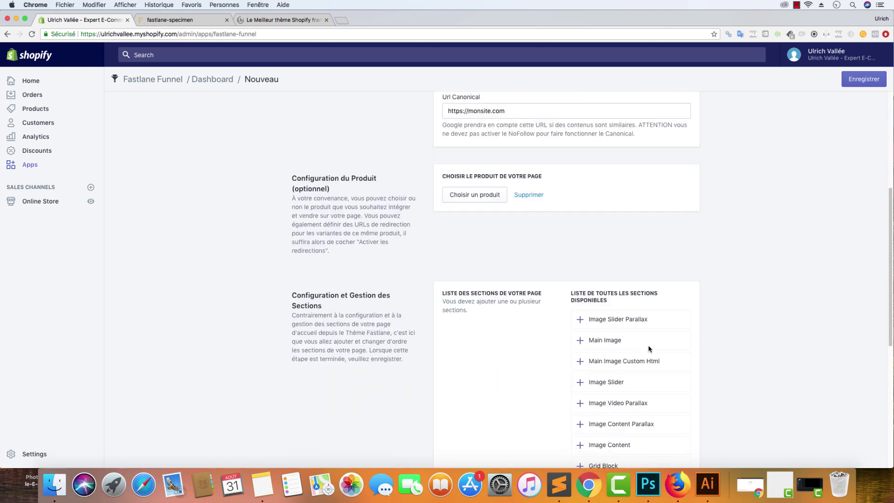
left_click(580, 362)
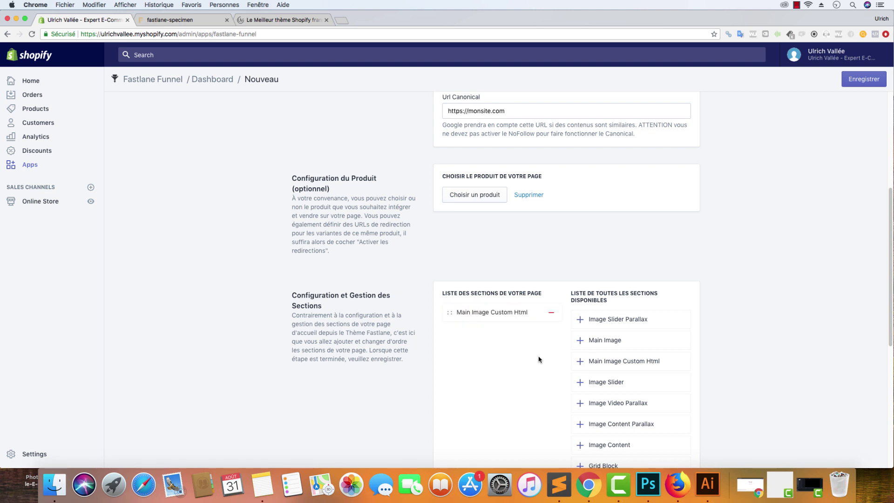
left_click(860, 86)
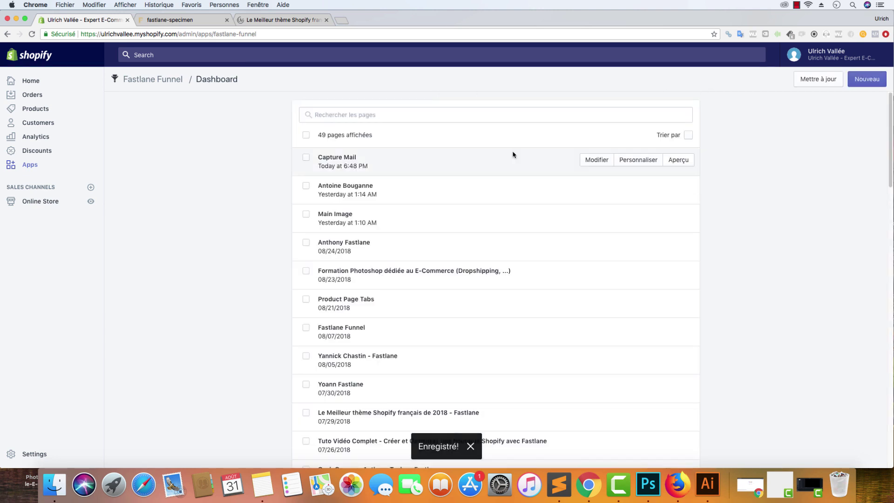
left_click(637, 159)
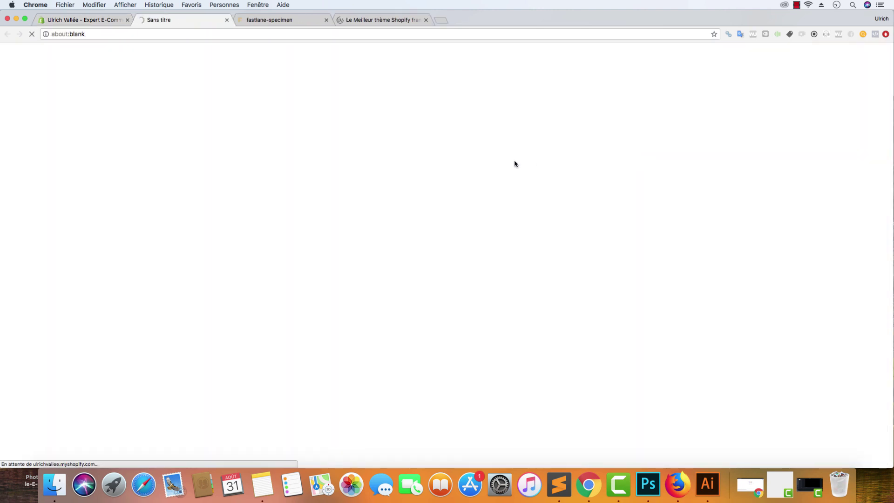
Examine the sections on the fastlane-specimen demo home page, including the grid blocks and the Main Image Custom HTML block
left_click(284, 21)
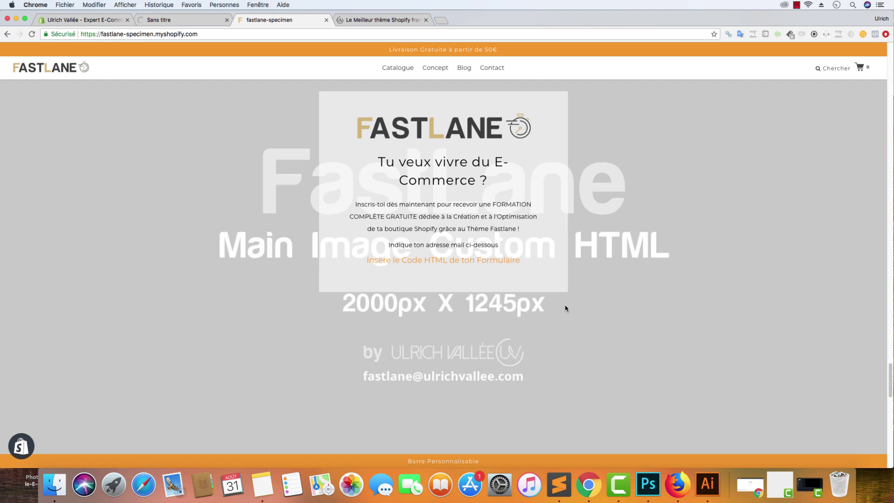
scroll(535, 285, "down", 15)
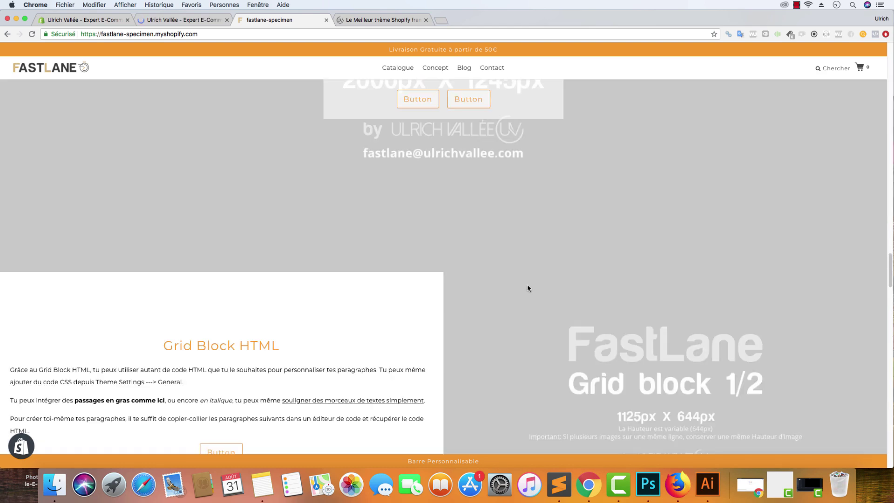
scroll(527, 286, "up", 15)
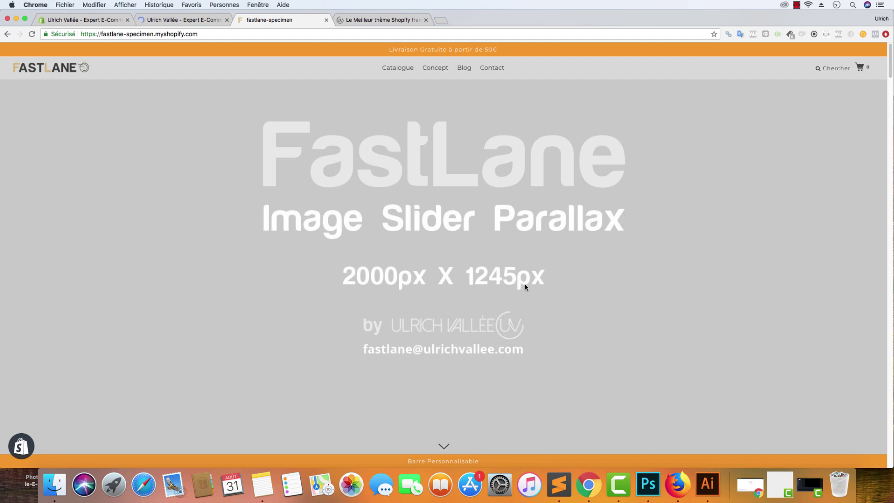
scroll(524, 286, "down", 15)
scroll(474, 290, "down", 10)
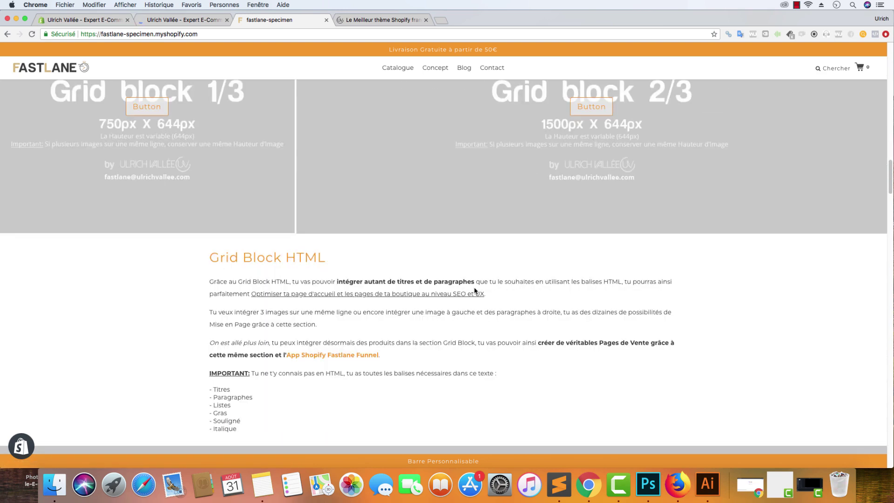
scroll(473, 293, "up", 15)
scroll(389, 313, "down", 2)
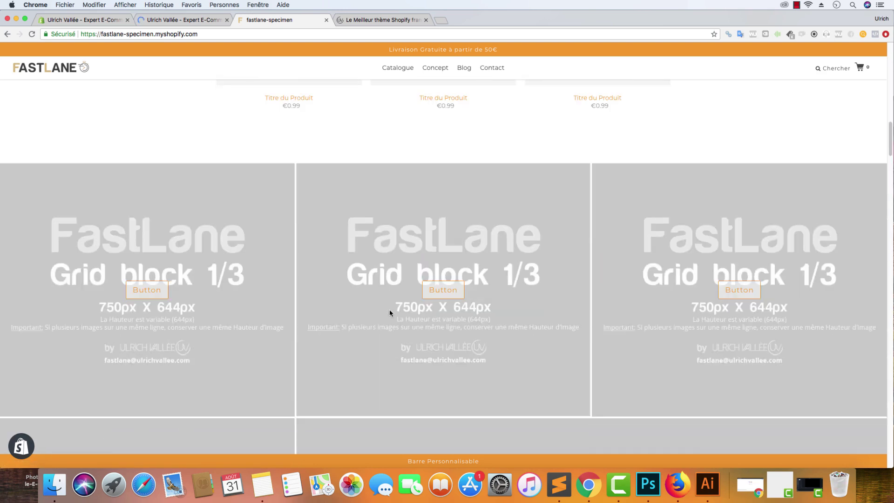
scroll(431, 337, "down", 12)
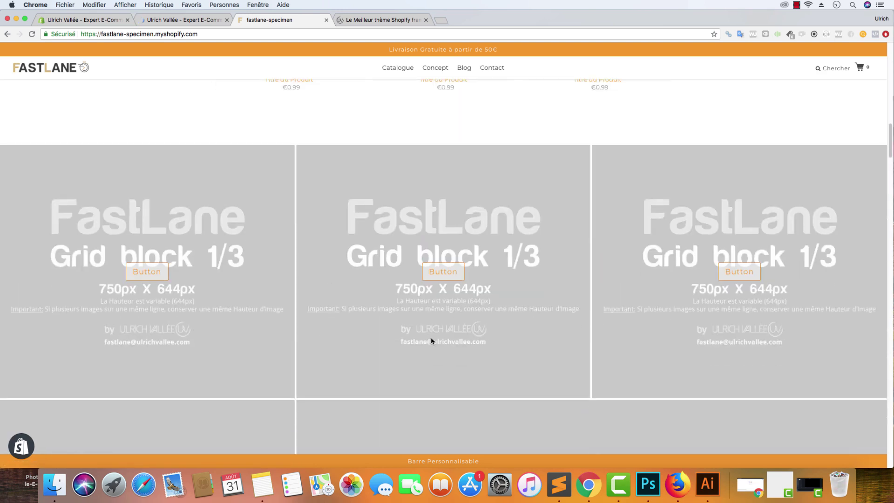
scroll(431, 337, "down", 6)
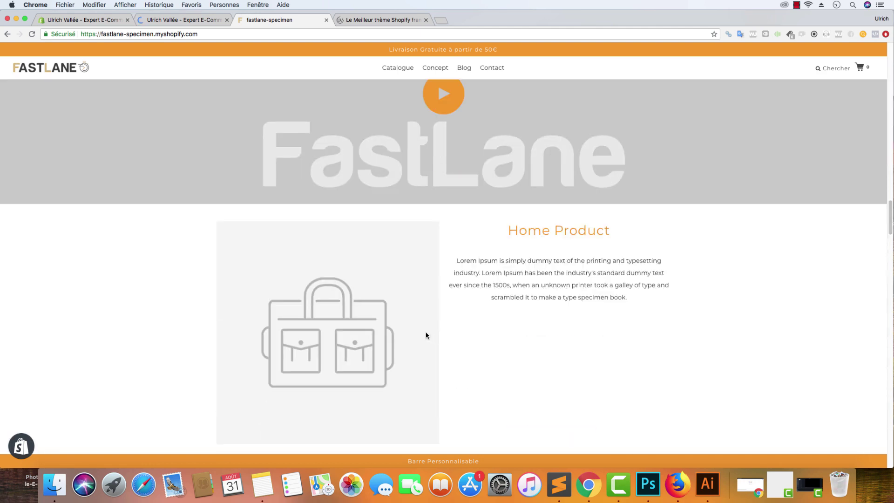
scroll(468, 296, "down", 20)
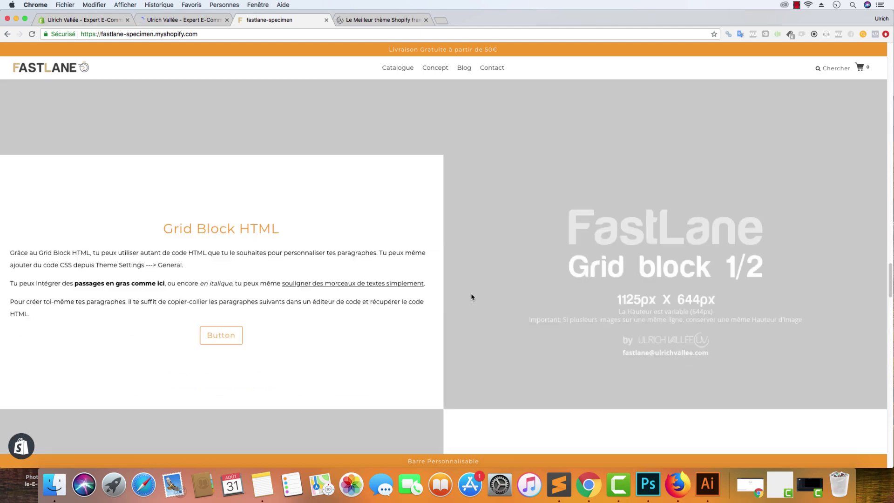
scroll(472, 297, "down", 2)
scroll(472, 297, "down", 10)
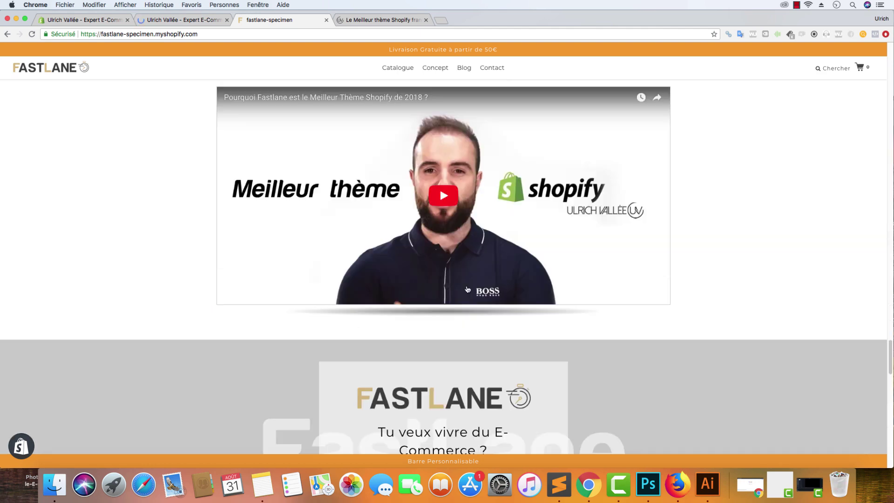
scroll(467, 289, "down", 5)
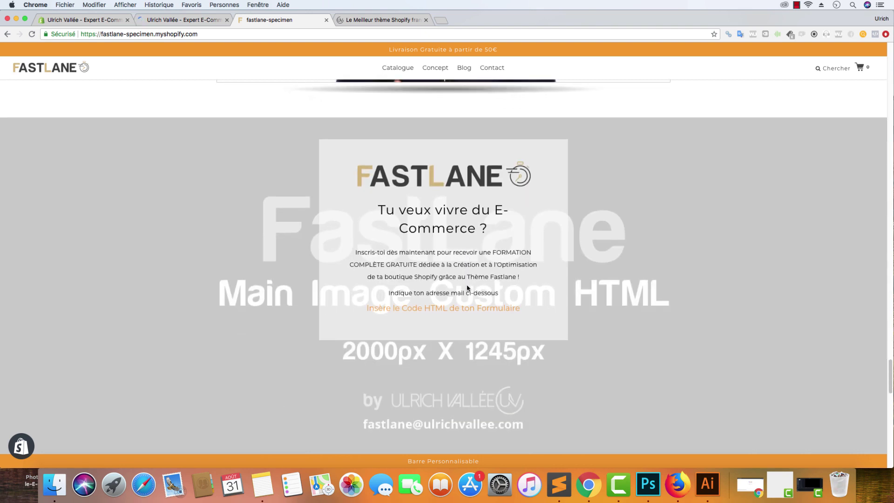
scroll(468, 288, "down", 4)
scroll(468, 286, "up", 7)
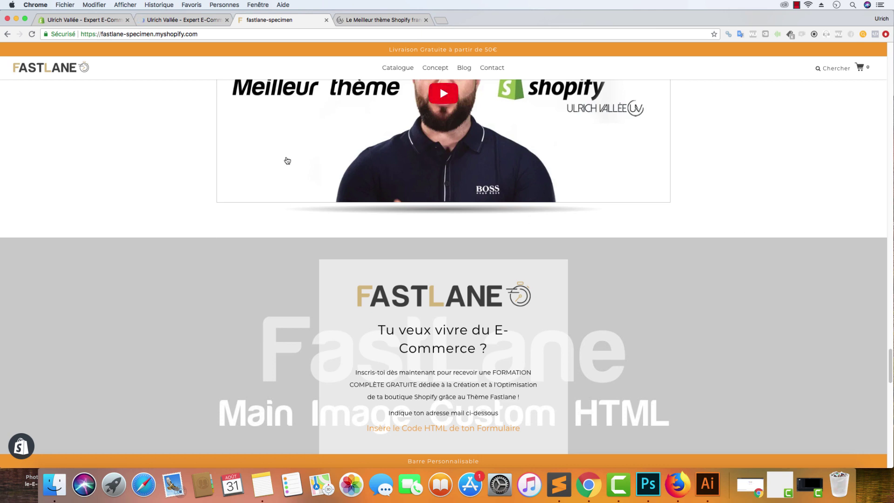
Return to the Capture Mail theme editor and open the Main image custom Html section's settings to review its options
left_click(205, 21)
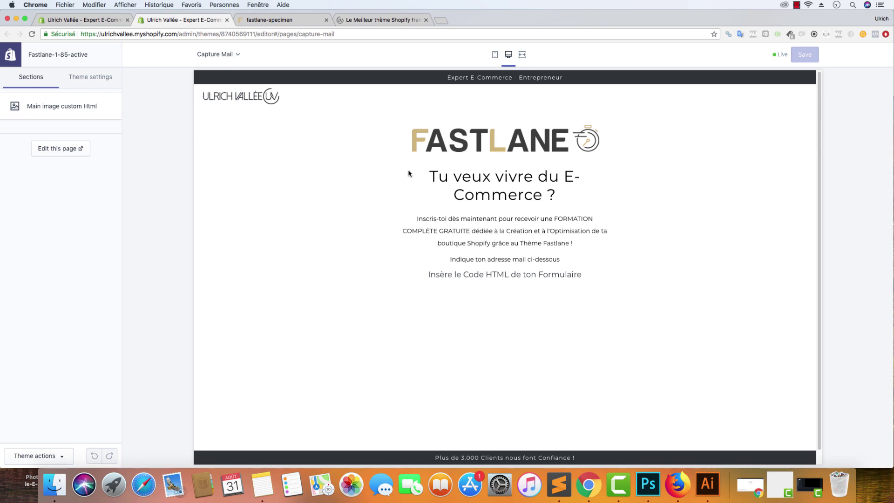
left_click(53, 109)
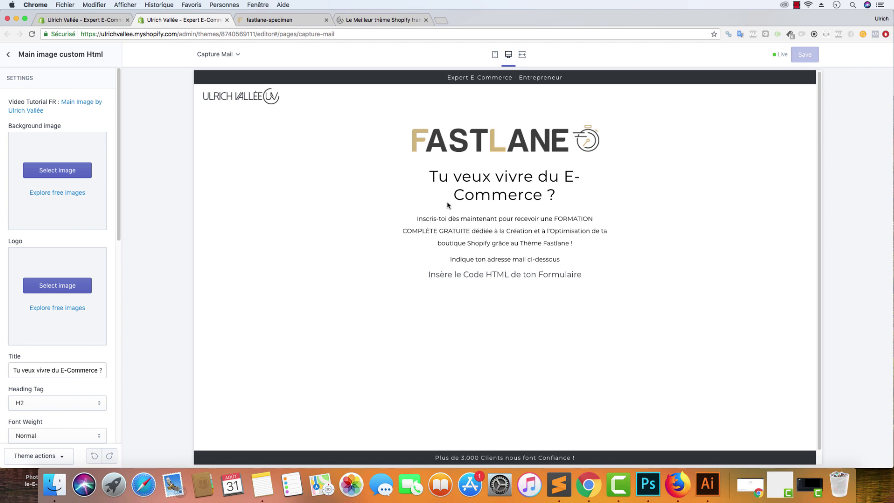
scroll(70, 277, "down", 10)
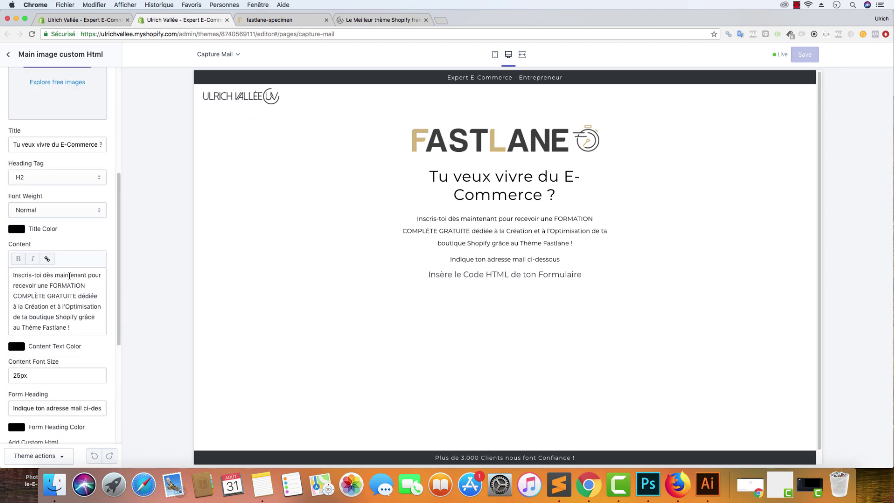
scroll(69, 276, "up", 10)
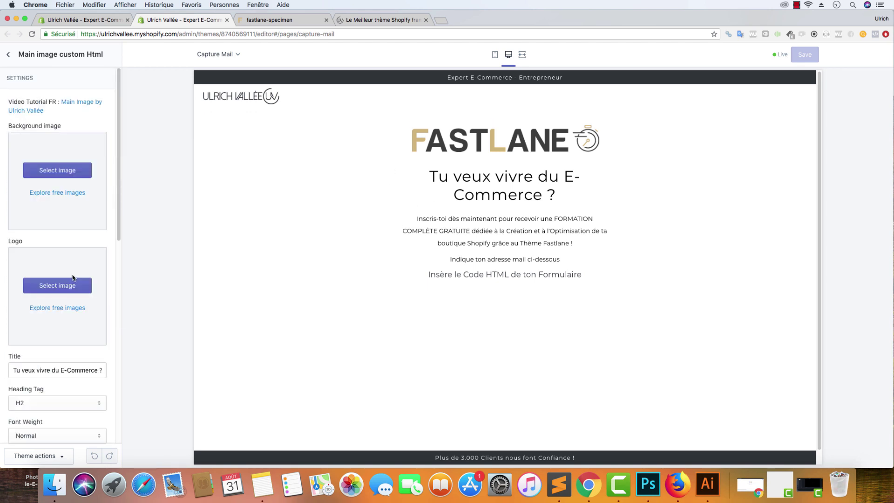
Set the section's background image to the black-and-white library photo of a man seated at a café table
left_click(57, 168)
scroll(56, 267, "down", 10)
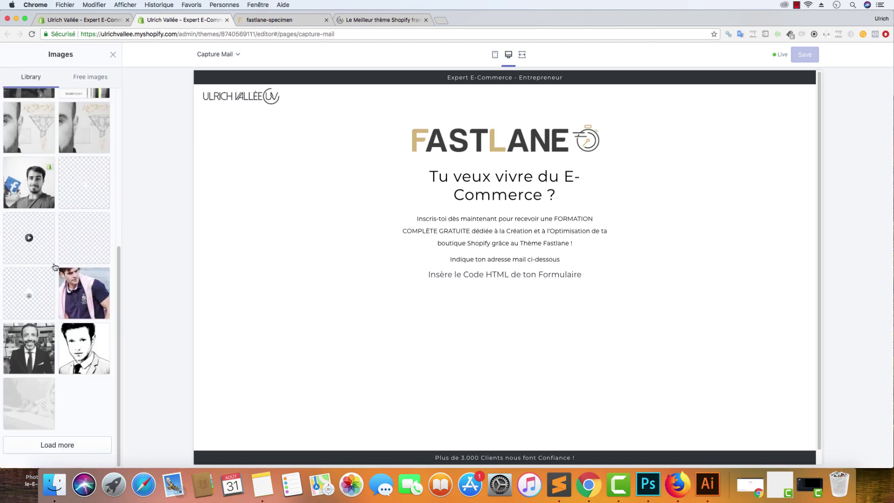
left_click(80, 449)
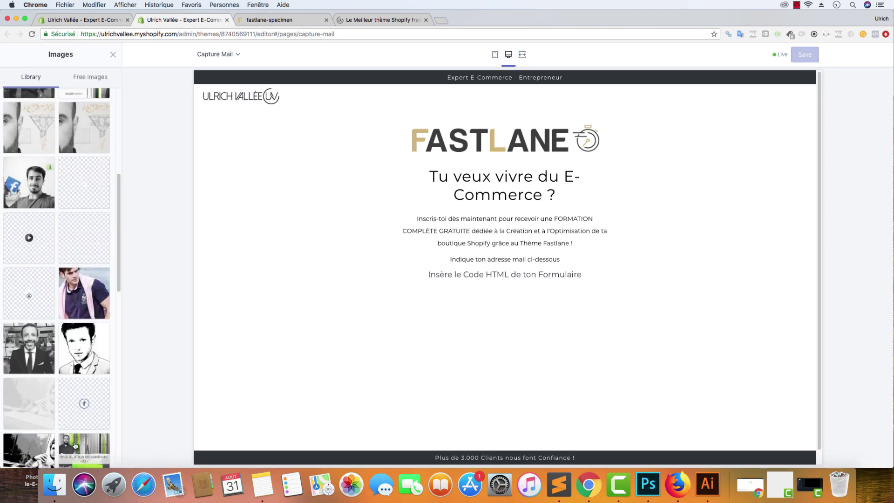
scroll(66, 306, "down", 5)
scroll(66, 307, "down", 3)
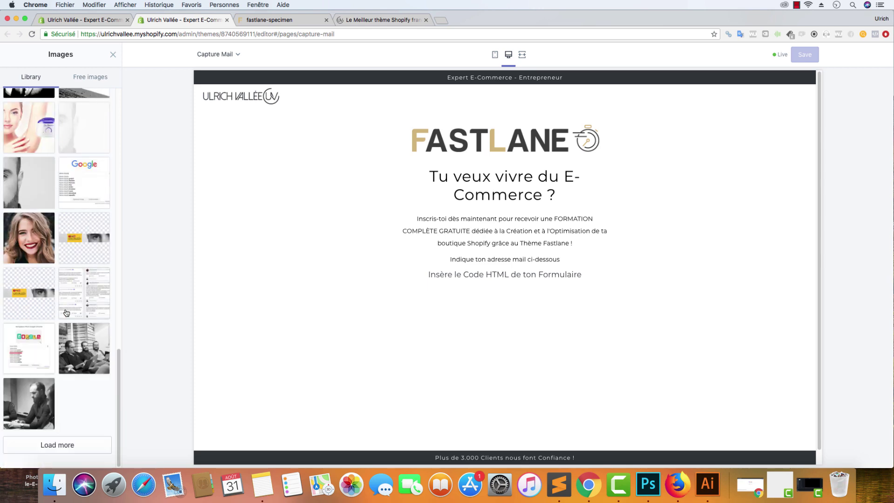
left_click(77, 443)
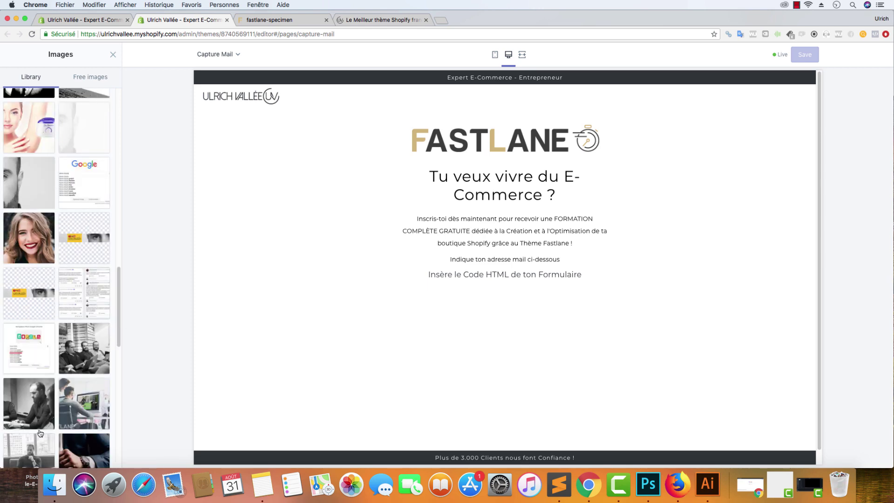
scroll(71, 329, "down", 5)
scroll(32, 301, "down", 2)
scroll(43, 307, "up", 10)
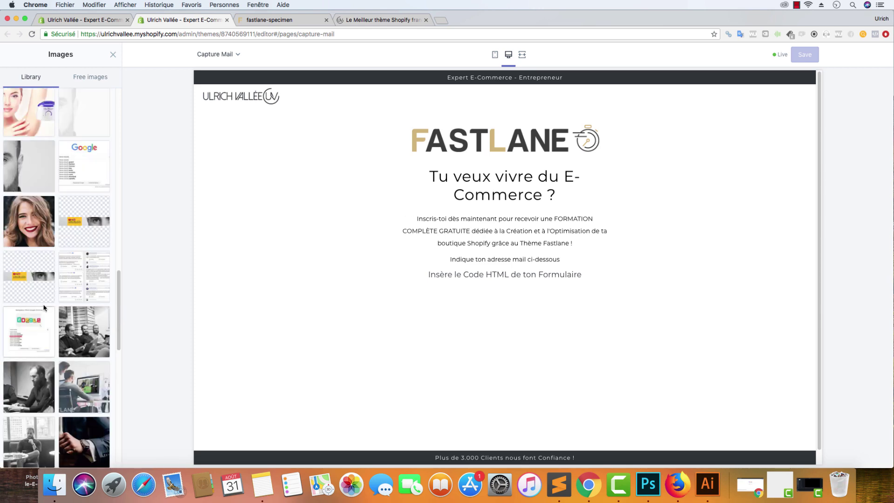
scroll(44, 299, "down", 1)
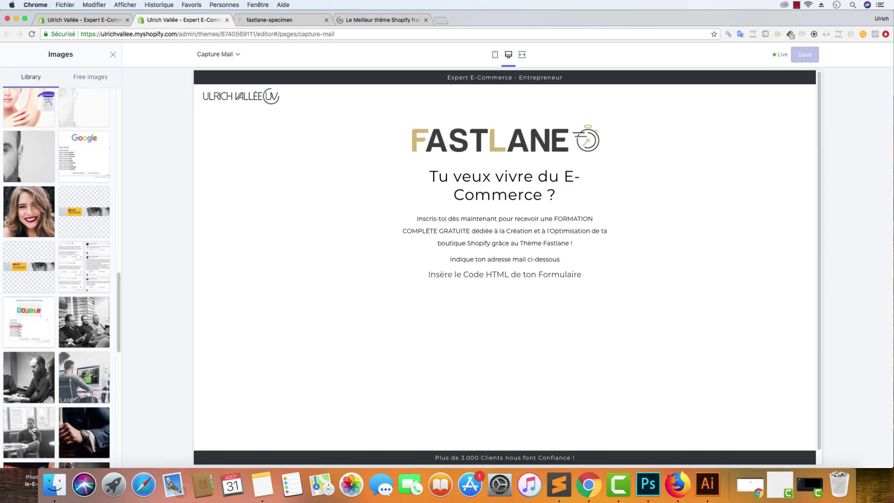
left_click(35, 428)
left_click(103, 455)
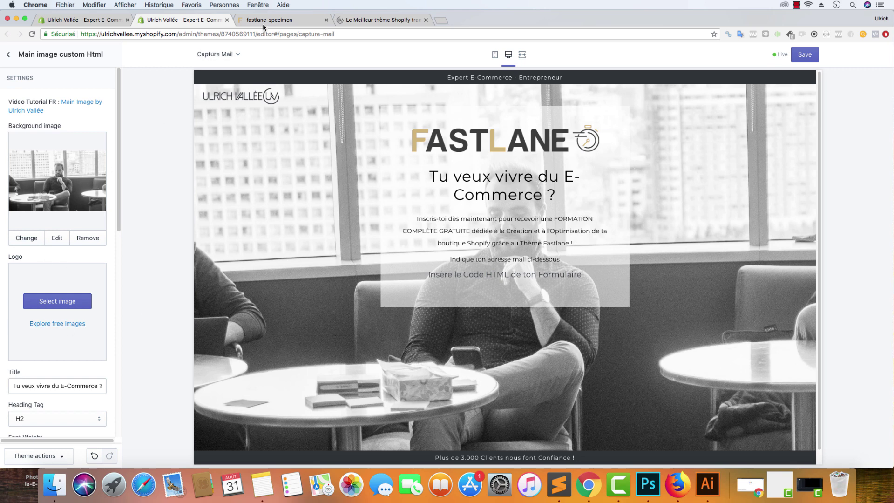
Check the Main Image Custom HTML section on the demo store, then return to the Capture Mail editor
left_click(298, 20)
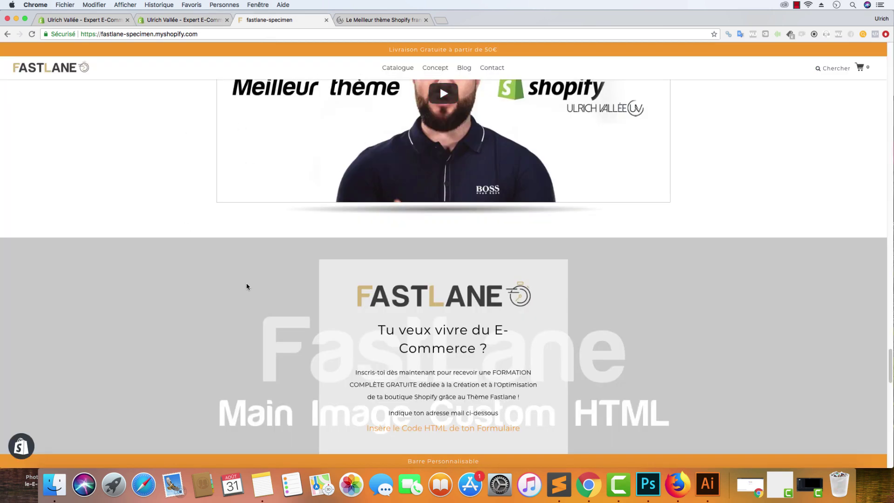
scroll(247, 285, "down", 15)
left_click(171, 22)
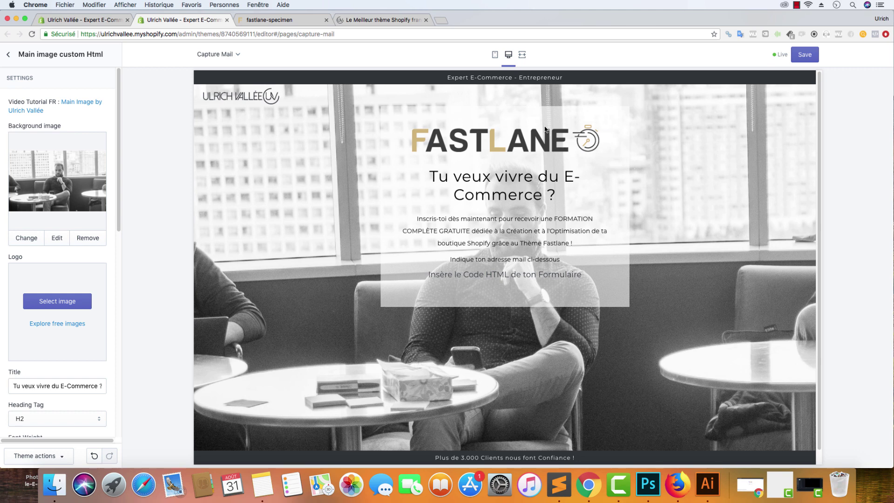
Open the Capture Mail page's properties in Fastlane Funnel to view them, and return to the theme editor
left_click(79, 20)
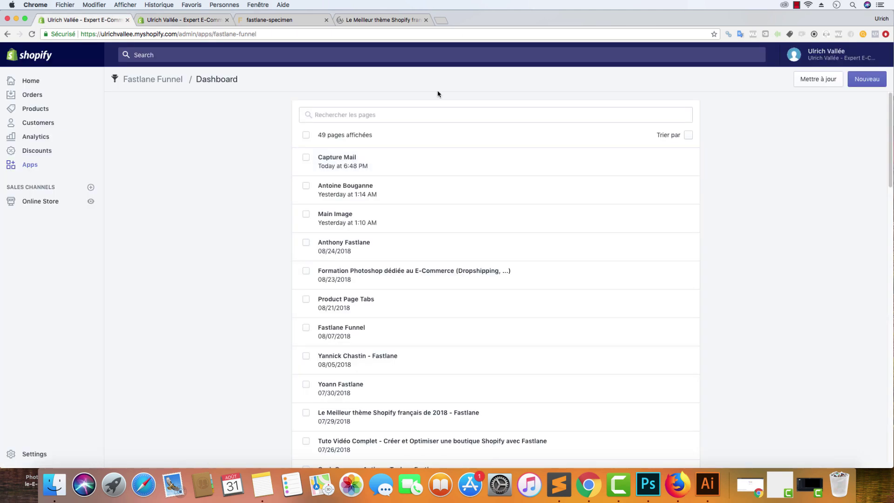
left_click(599, 163)
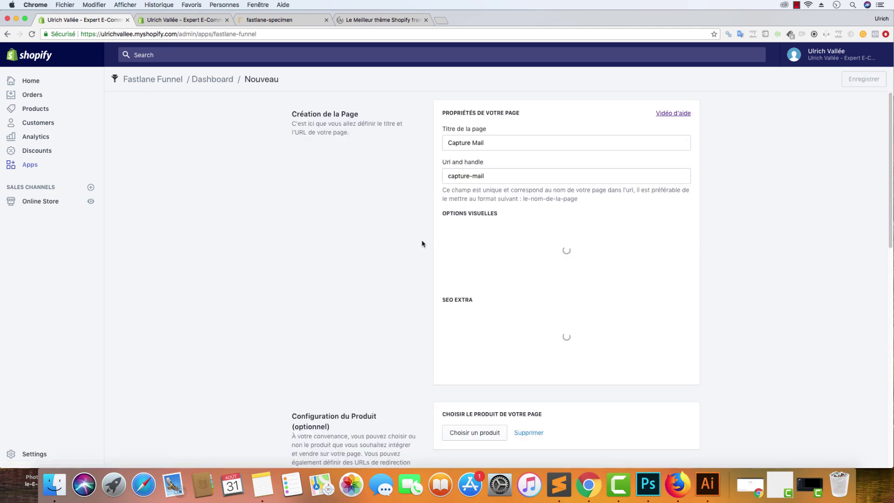
left_click(159, 21)
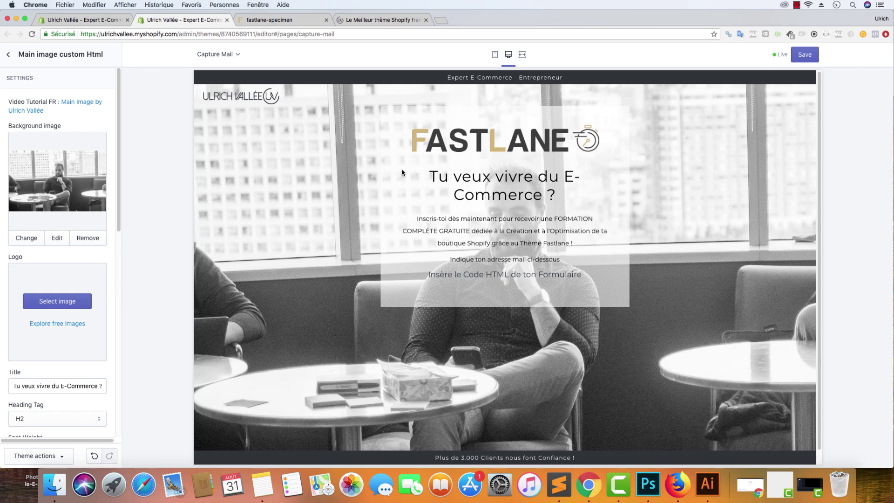
Examine the section's title, heading tag, font weight, color, content, form heading and custom HTML settings
scroll(21, 303, "down", 3)
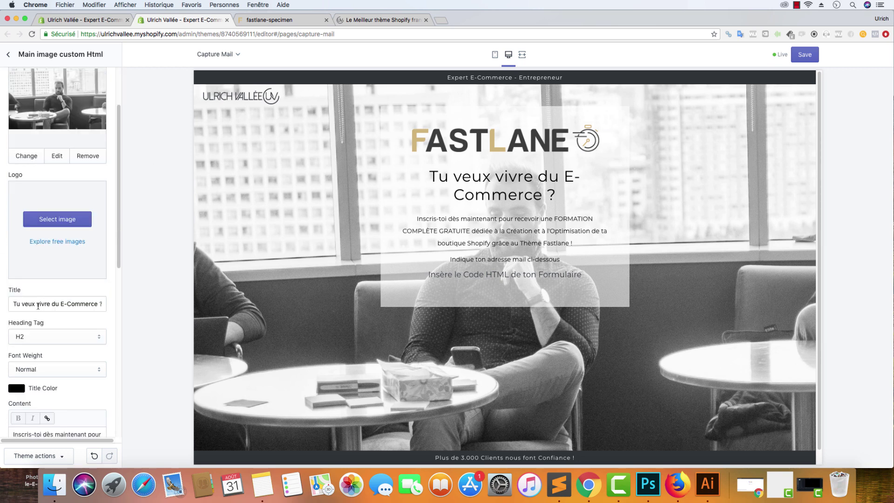
left_click_drag(16, 304, 88, 304)
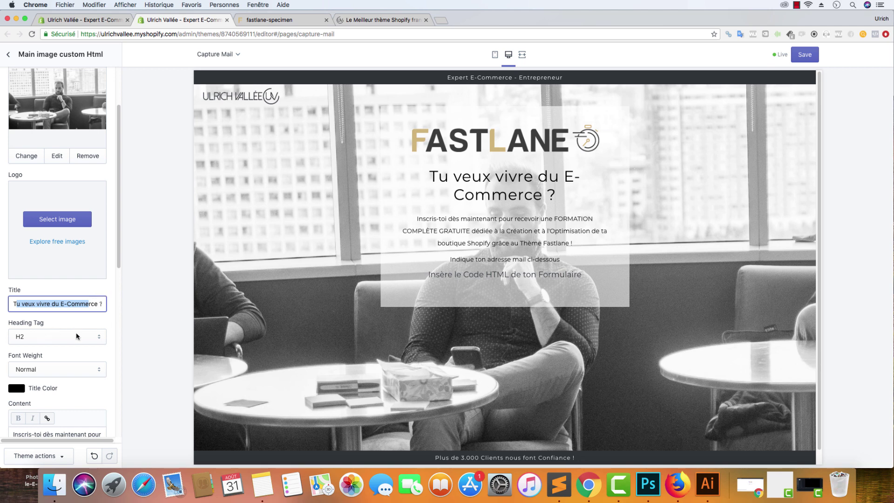
scroll(105, 331, "down", 3)
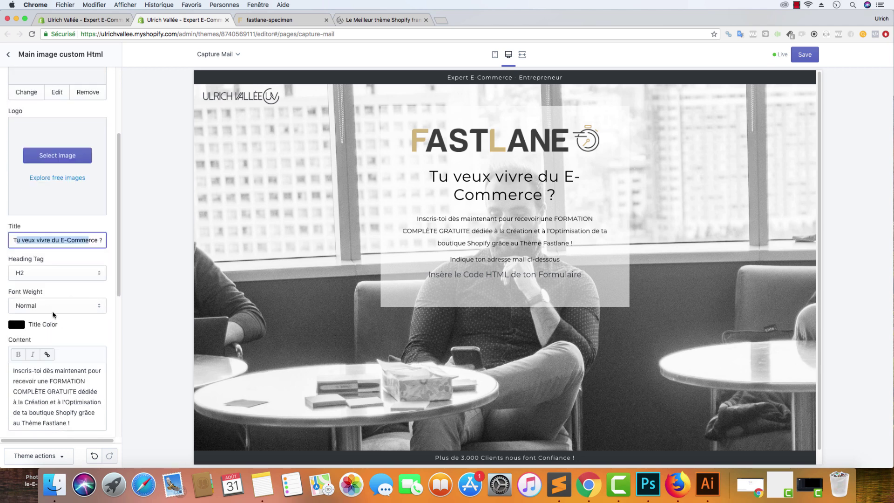
left_click(73, 311)
left_click(98, 305)
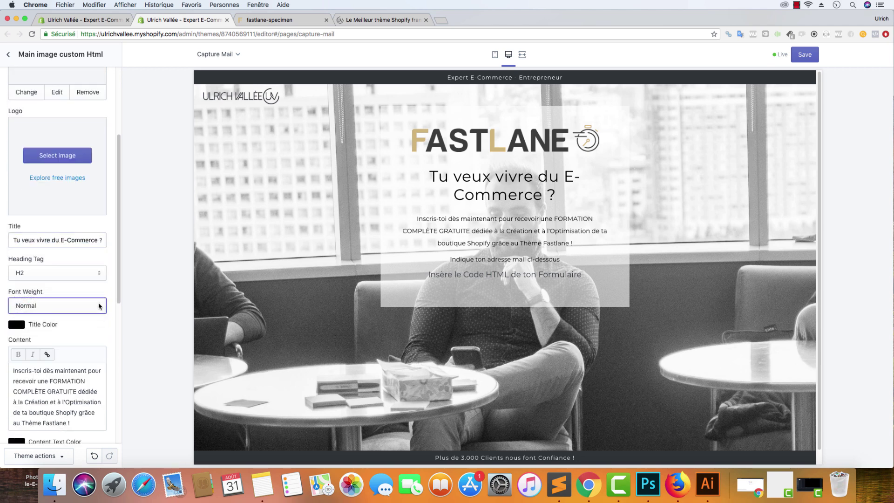
scroll(85, 335, "down", 3)
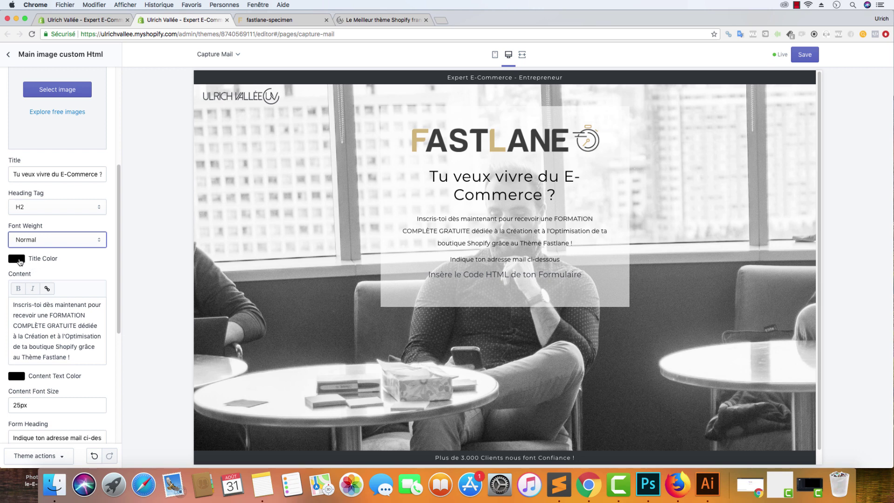
left_click(61, 330)
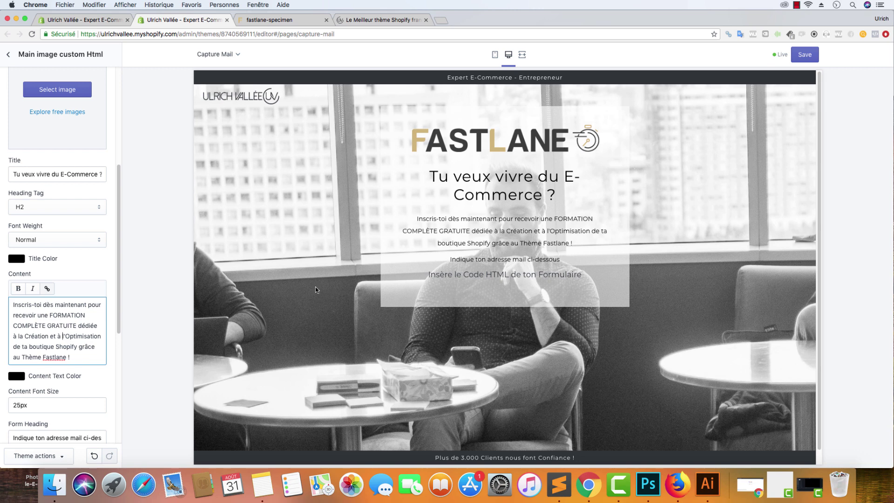
scroll(56, 373, "down", 2)
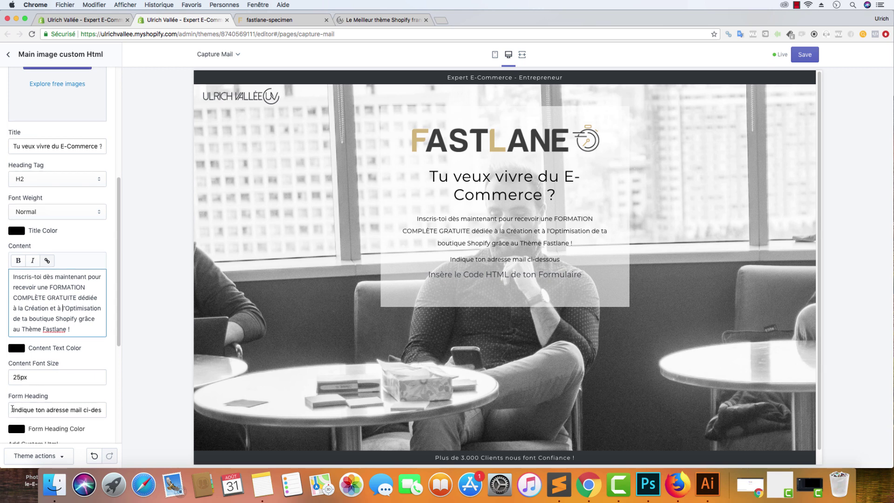
left_click_drag(12, 409, 95, 391)
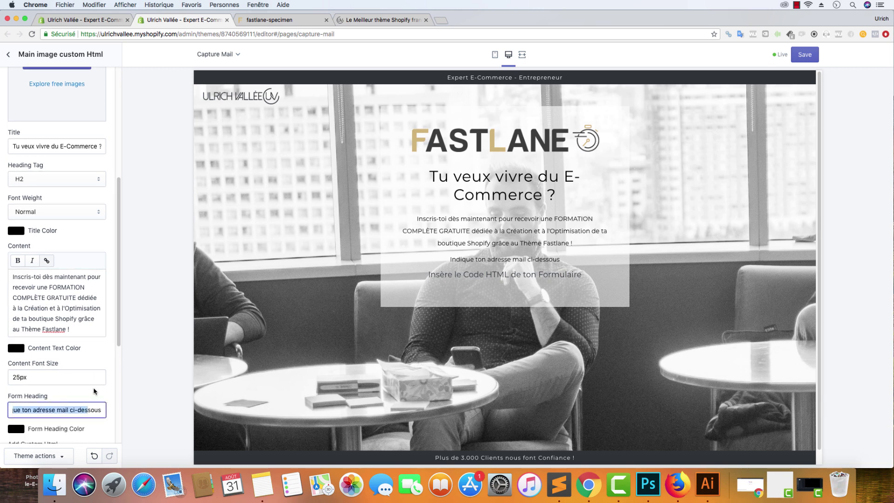
scroll(54, 382, "down", 5)
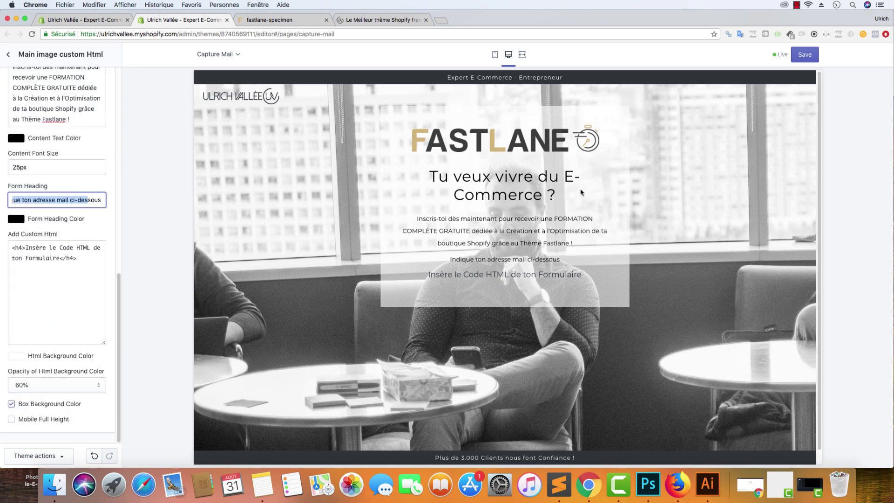
Replace the placeholder in the section's custom HTML with the GetResponse form code from the untitled Sublime Text file, and check the form in the preview
left_click_drag(425, 276, 588, 278)
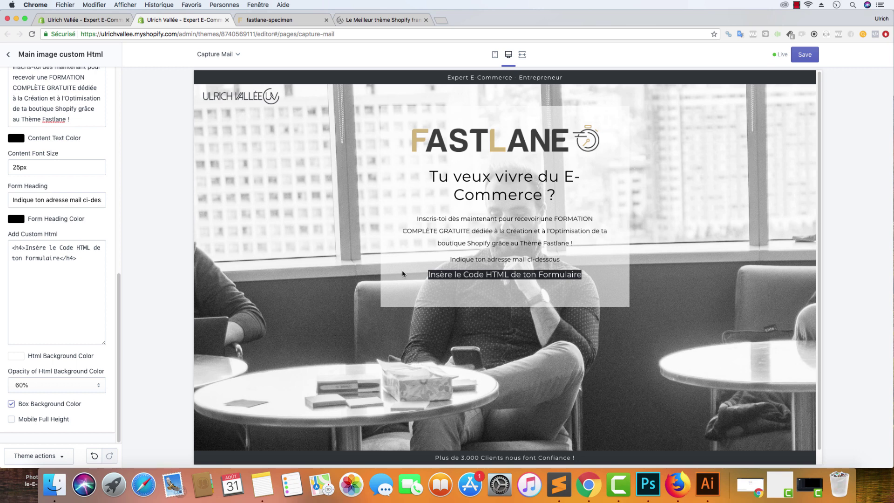
left_click(63, 285)
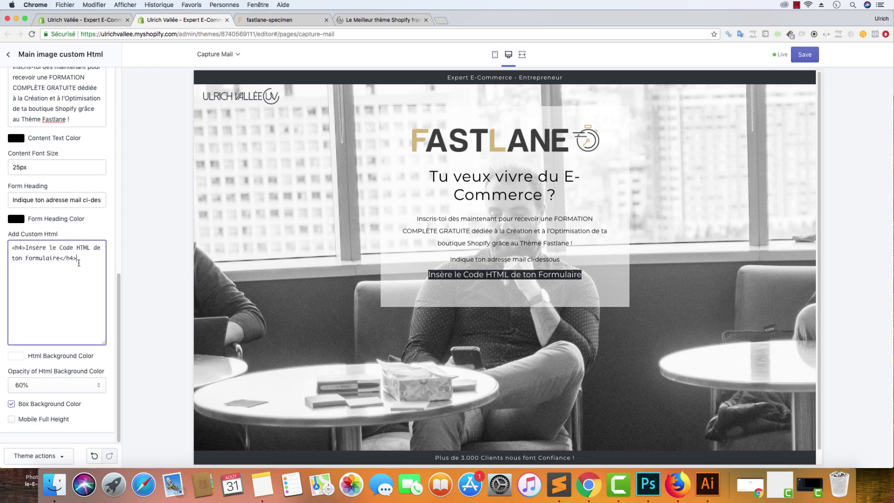
left_click_drag(78, 260, 18, 243)
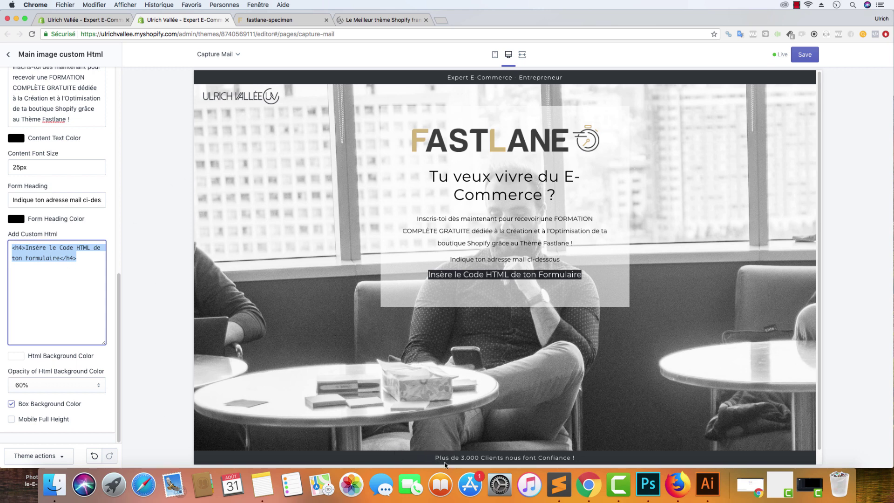
left_click(563, 484)
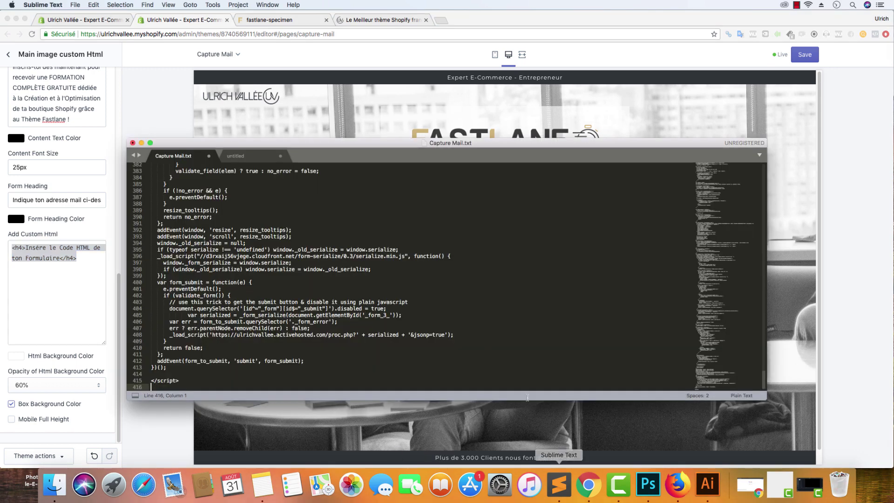
left_click(256, 158)
left_click(276, 212)
key("super+a")
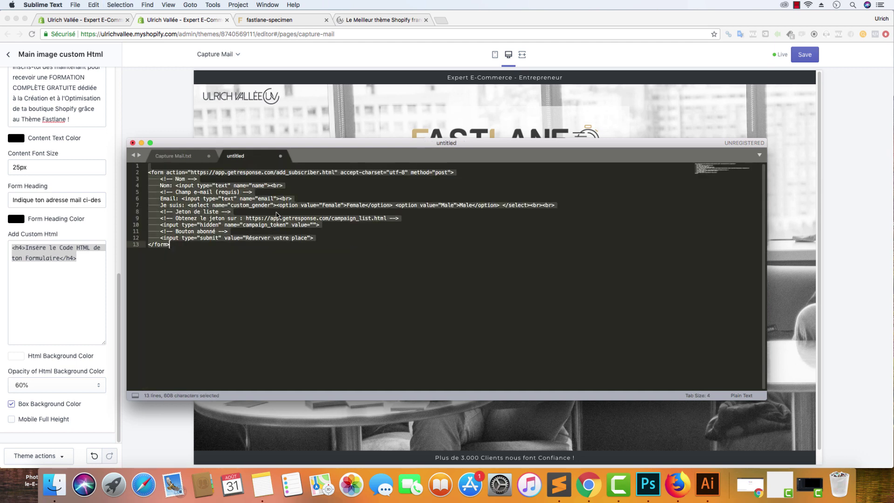
key("super+Tab")
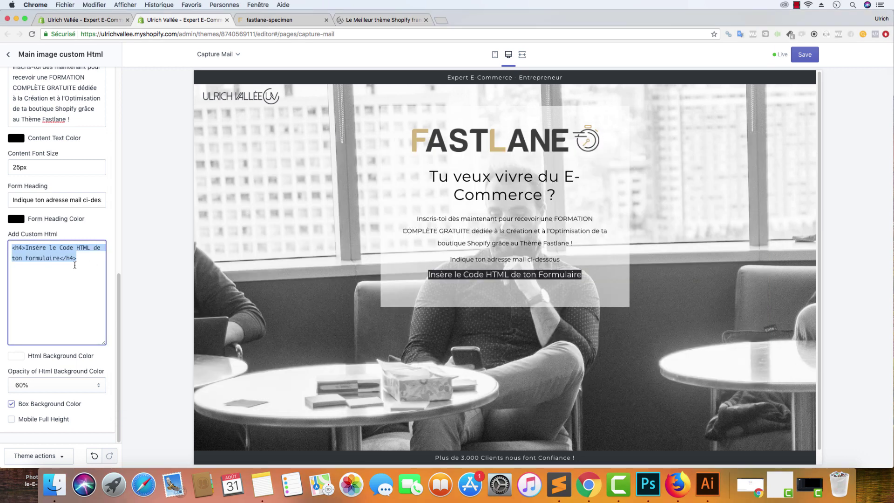
key("super+v")
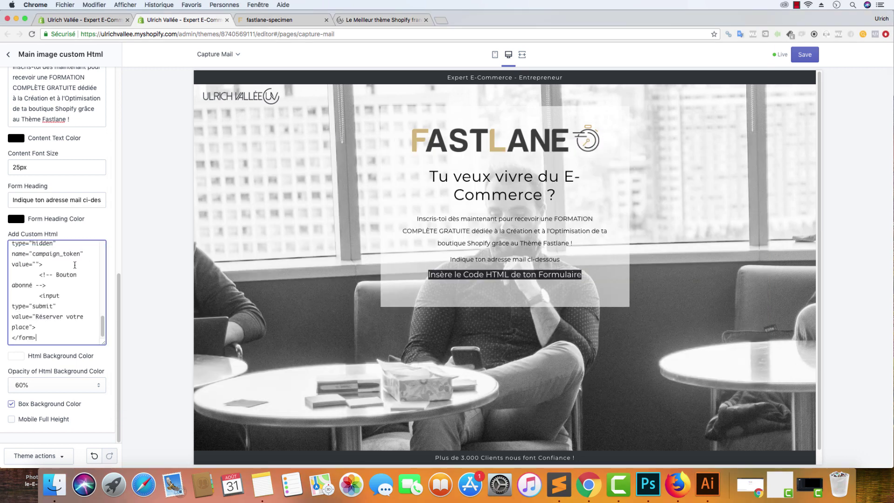
left_click(103, 230)
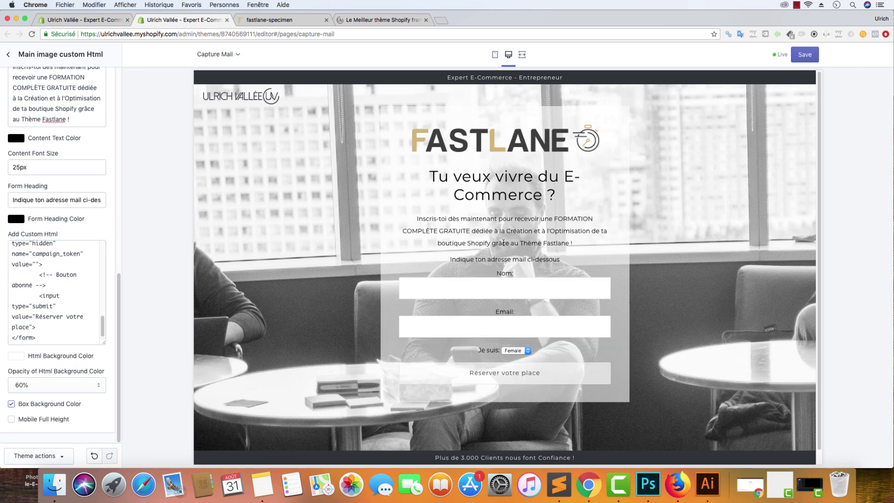
left_click(518, 282)
left_click(572, 258)
Replace the section's custom HTML with the entire form code copied from Capture Mail.txt in Sublime Text
left_click(562, 492)
left_click(177, 156)
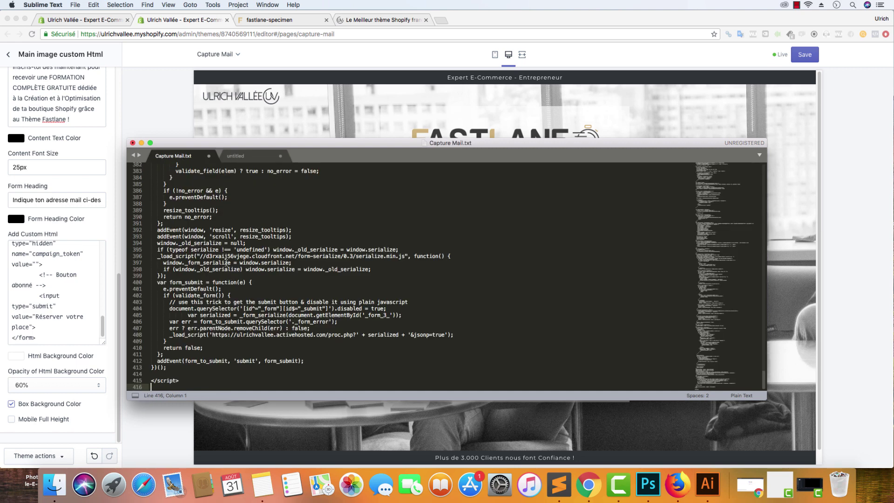
left_click(227, 262)
key("super+a")
right_click(198, 259)
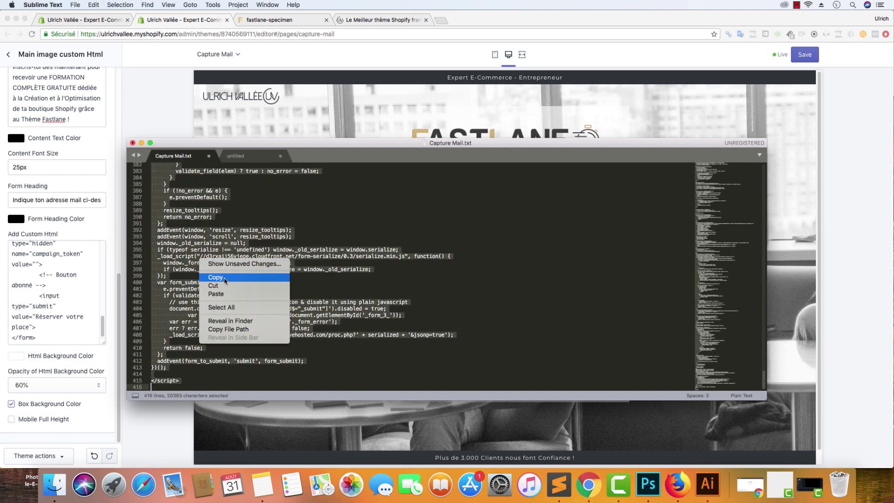
left_click(224, 277)
left_click(63, 280)
key("super+a")
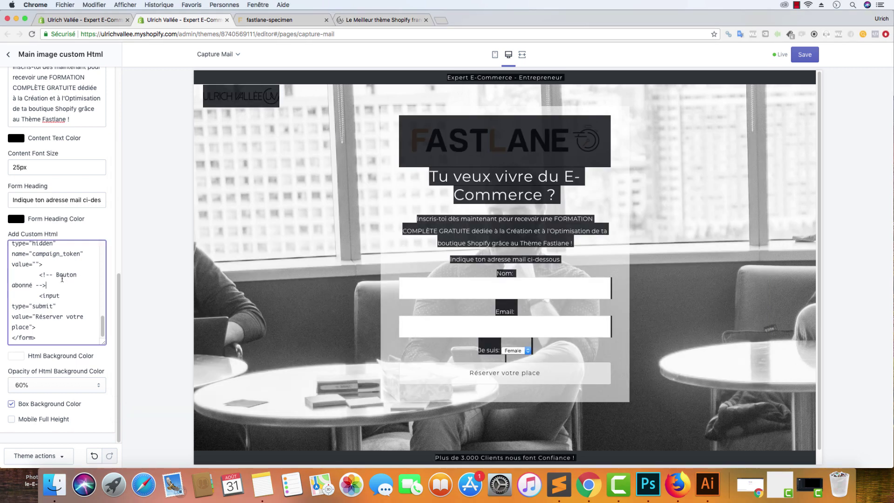
key("super+v")
left_click(108, 222)
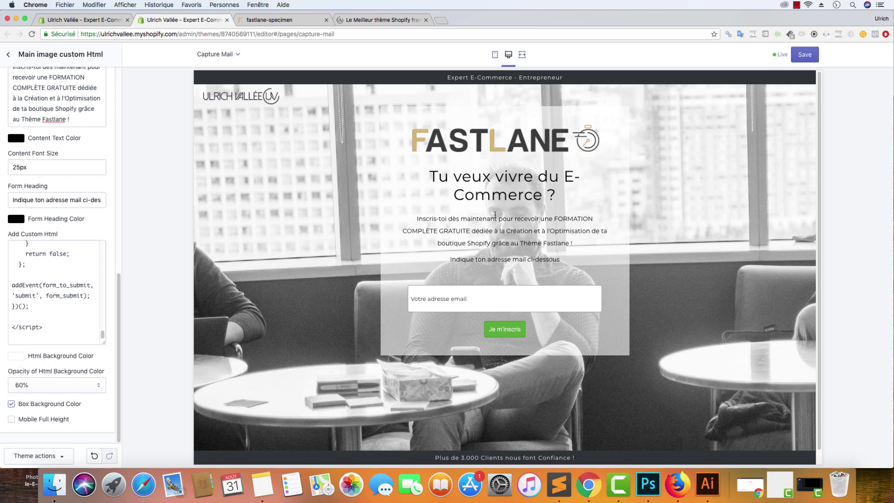
Examine the opacity options available for the form box's HTML background color
left_click(79, 386)
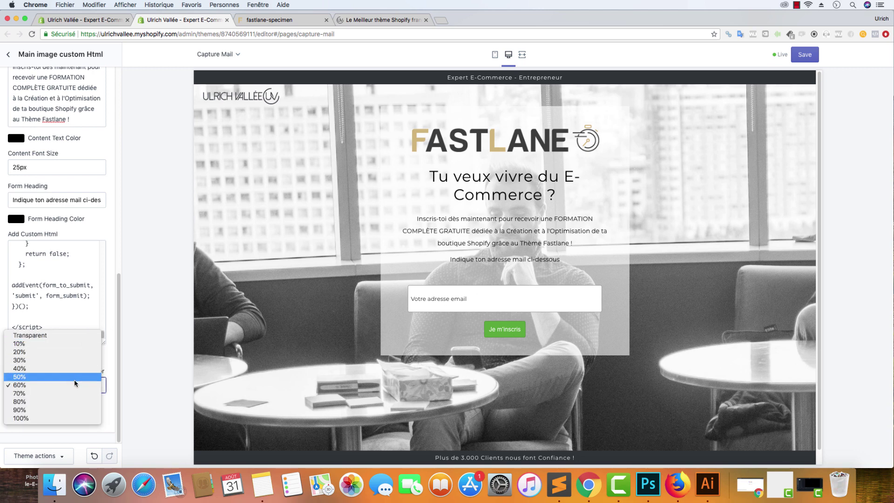
left_click(103, 326)
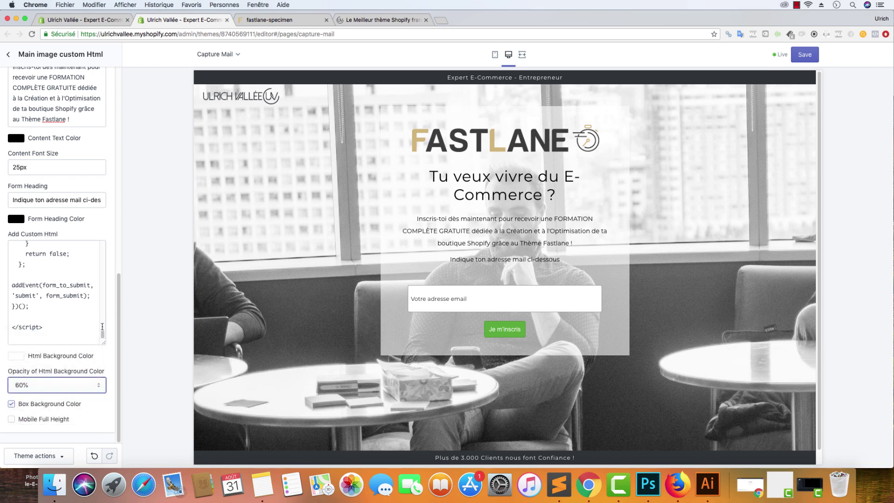
left_click(72, 386)
left_click(111, 341)
Try a red HTML background color on the form box, view the opacity options, and restore the white background
left_click(16, 356)
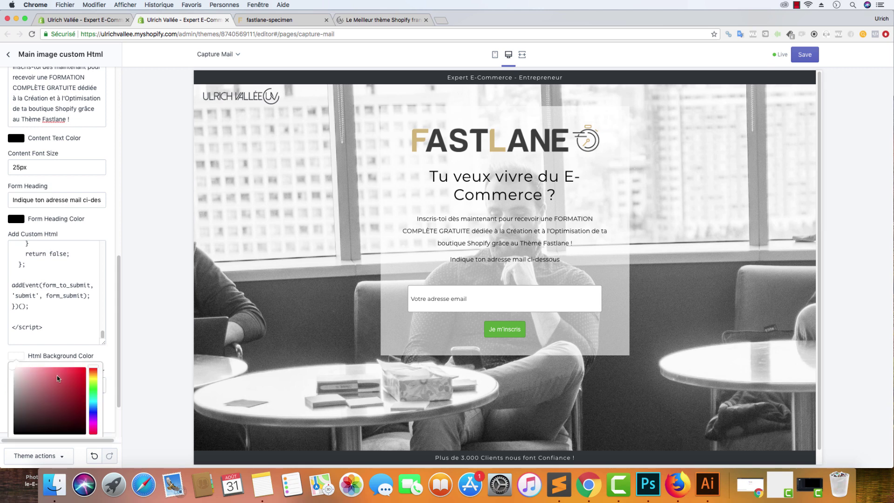
left_click(57, 376)
left_click(110, 349)
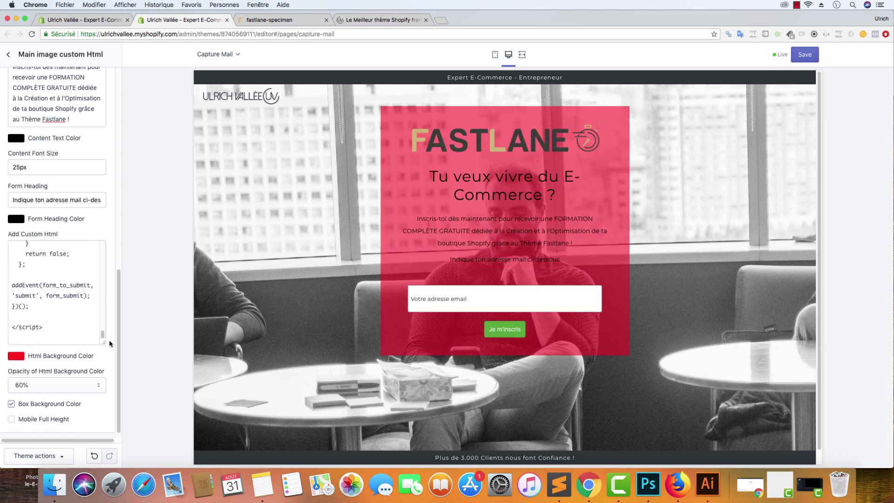
left_click(84, 385)
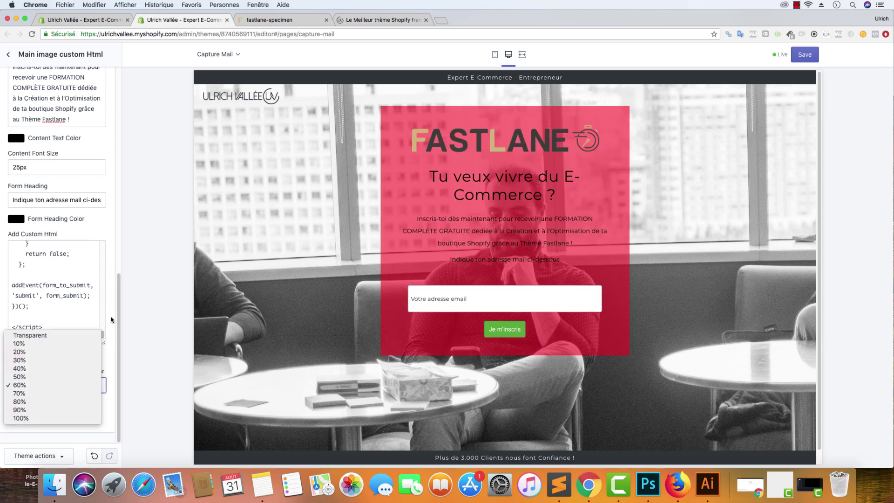
key("Escape")
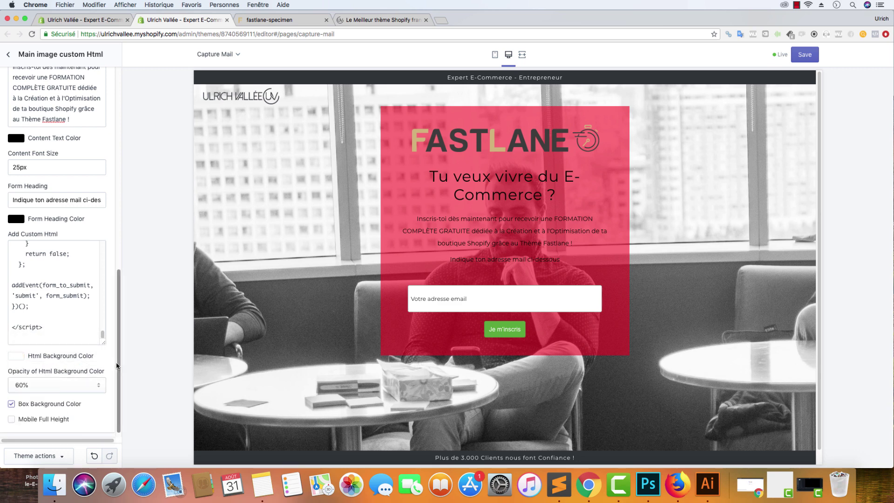
Enable Mobile Full Height for the Main image custom Html section and save the theme changes
scroll(106, 338, "down", 1)
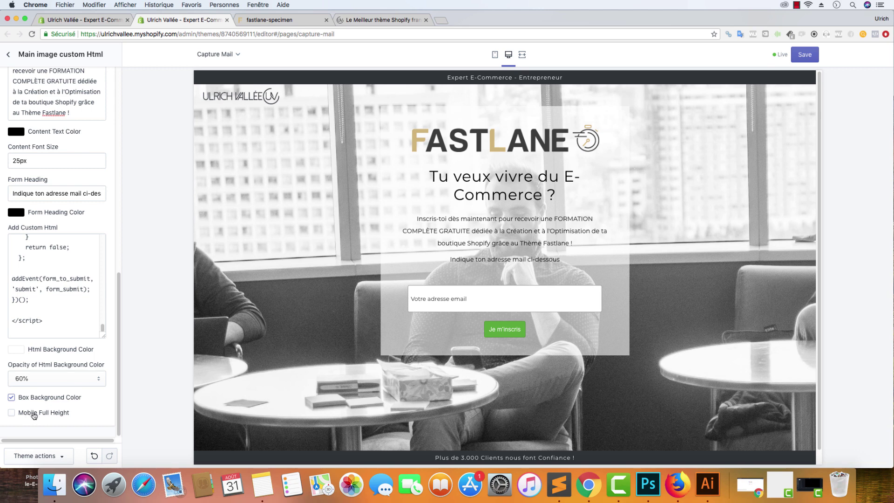
left_click(28, 414)
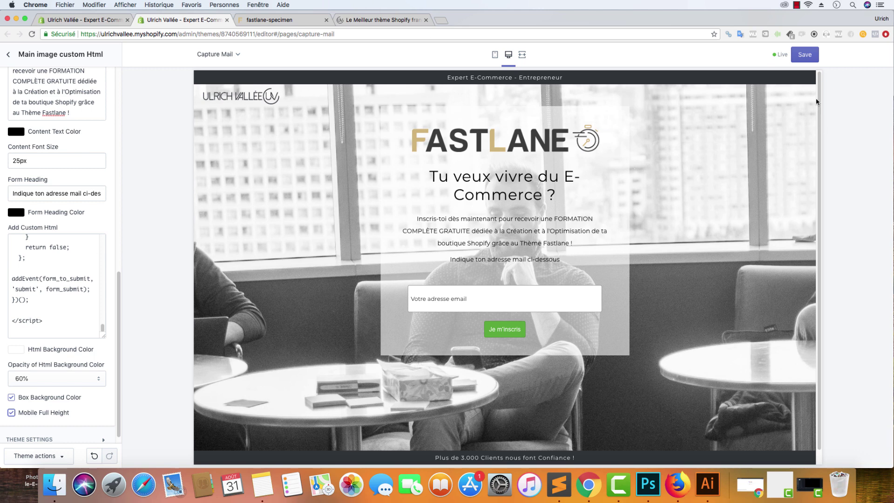
left_click(806, 58)
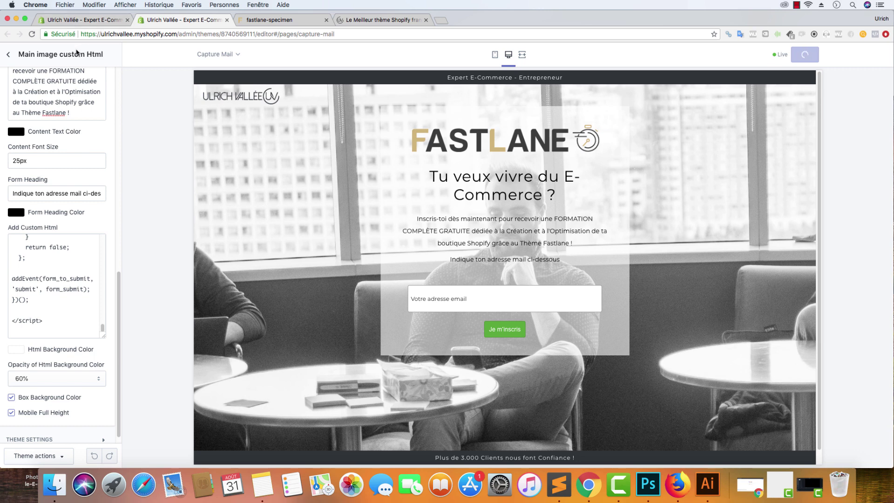
Open the live Capture Mail page from the Fastlane Funnel dashboard and highlight the page path in its URL
left_click(77, 21)
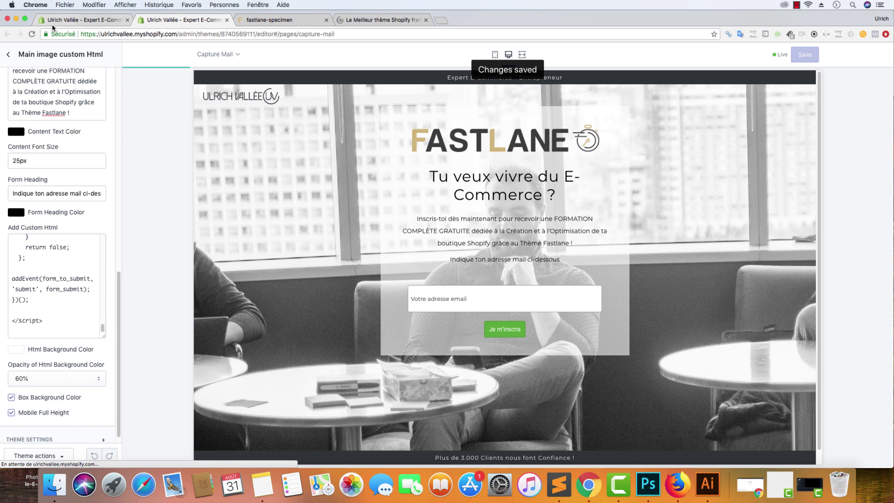
left_click(213, 82)
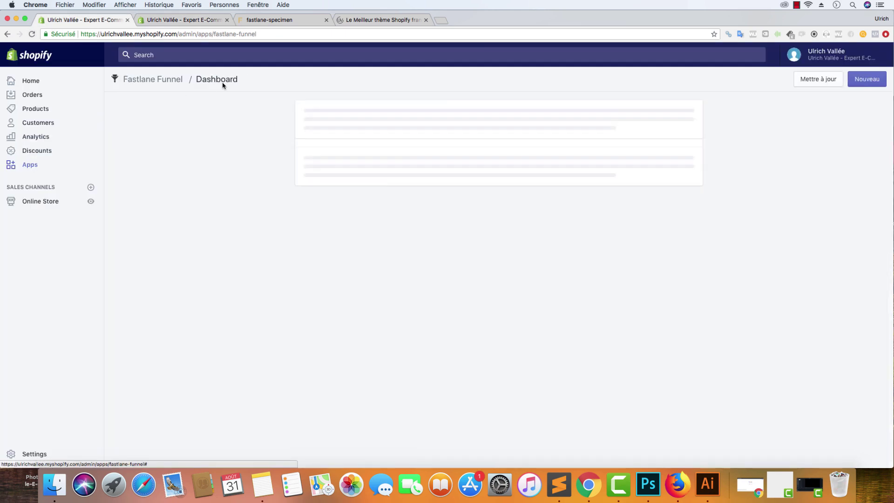
left_click(683, 159)
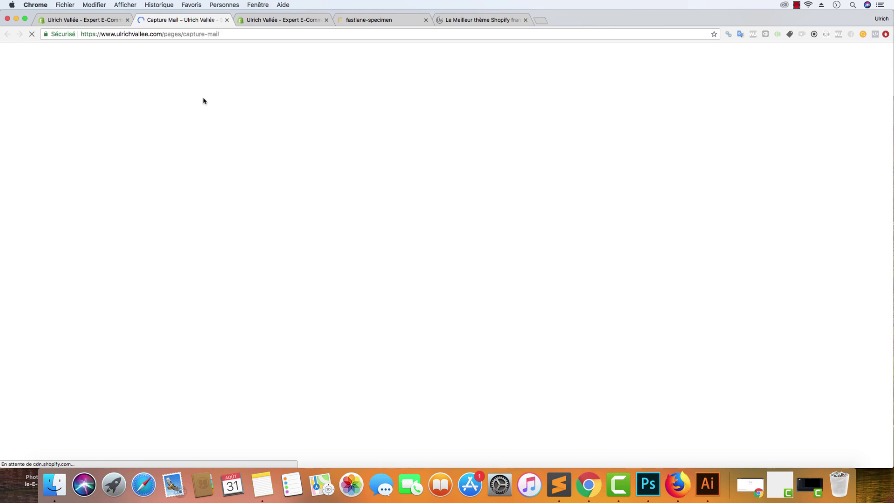
left_click_drag(219, 34, 153, 34)
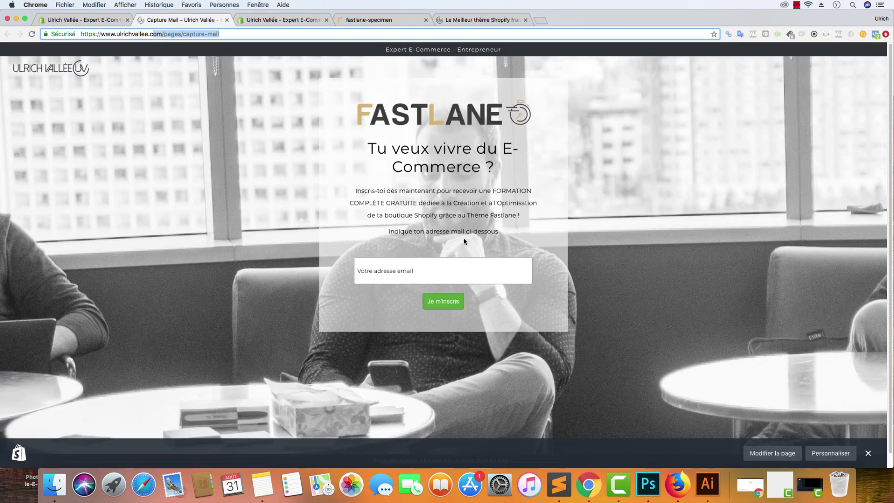
Test the signup form on the live page by filling in a saved e-mail address and submitting it
left_click(361, 265)
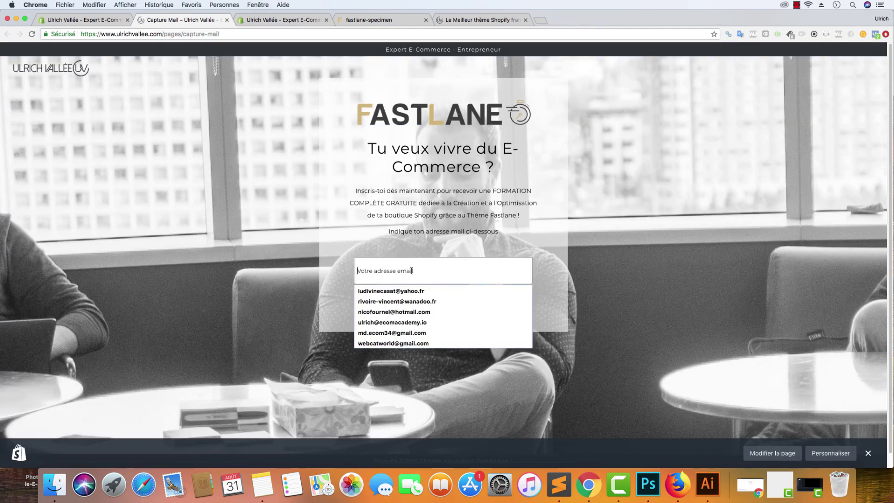
left_click(413, 322)
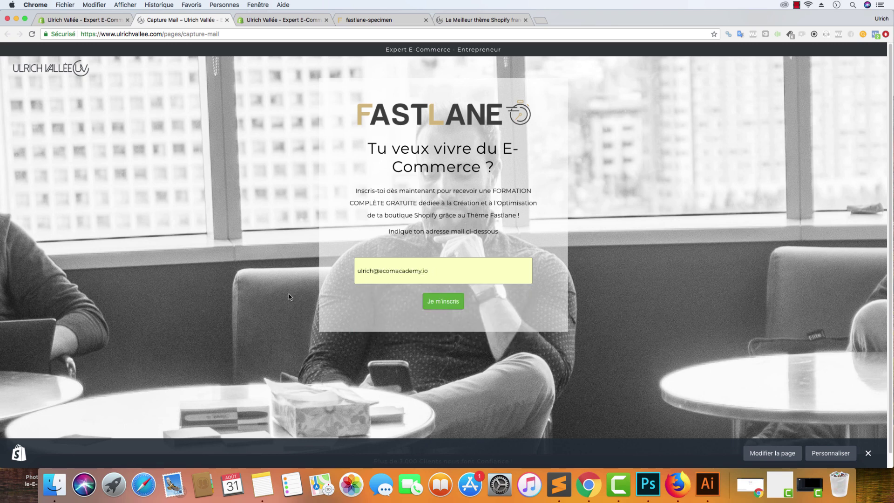
key("Return")
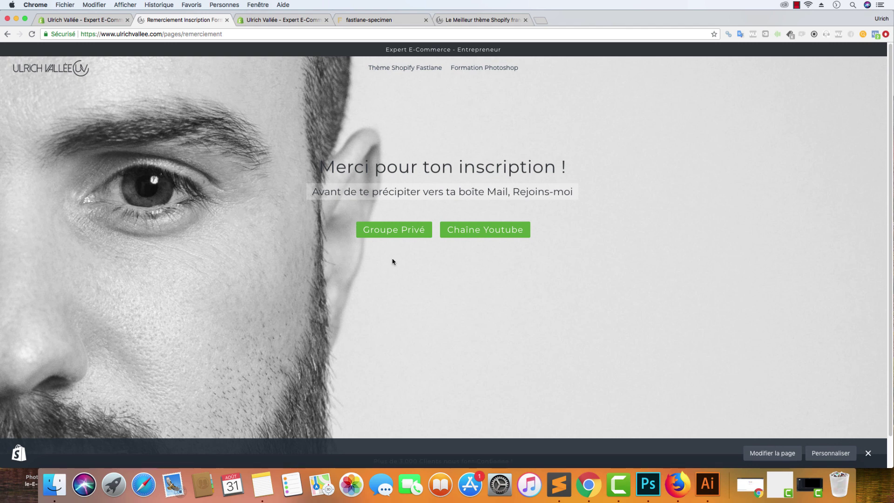
Switch to Sublime Text to view the form code in Capture Mail.txt, and return to the thank-you page in Chrome
left_click(558, 484)
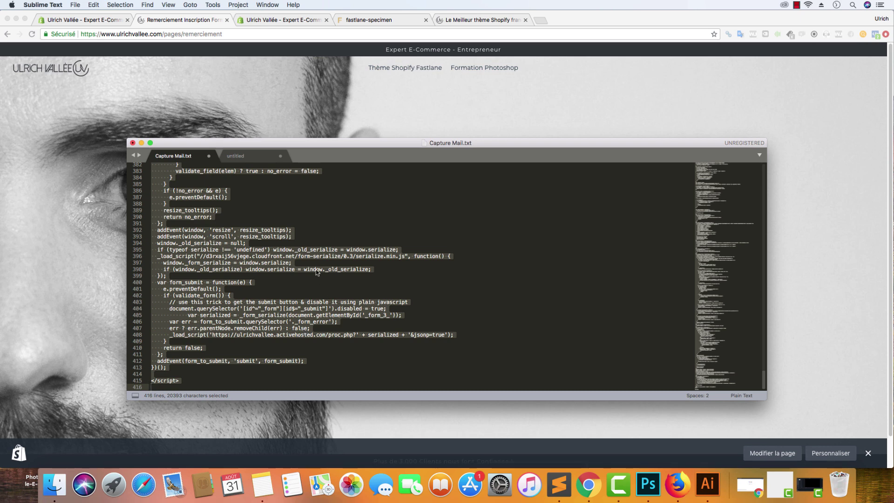
left_click(179, 21)
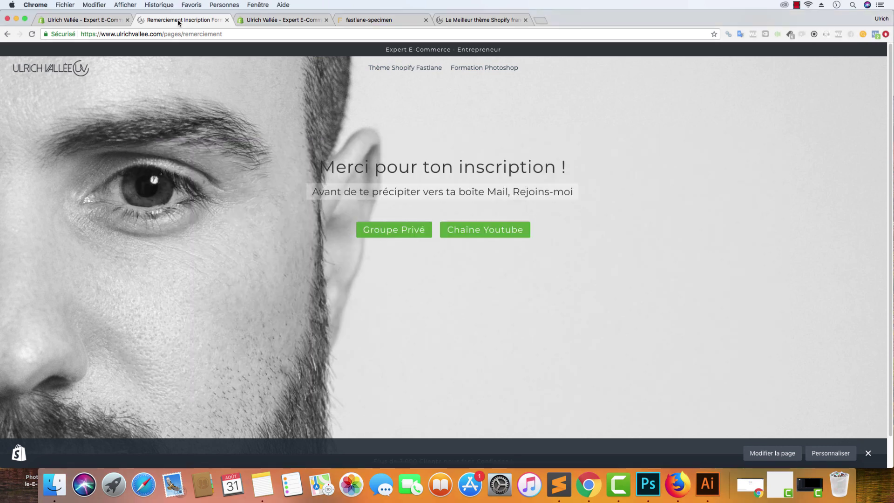